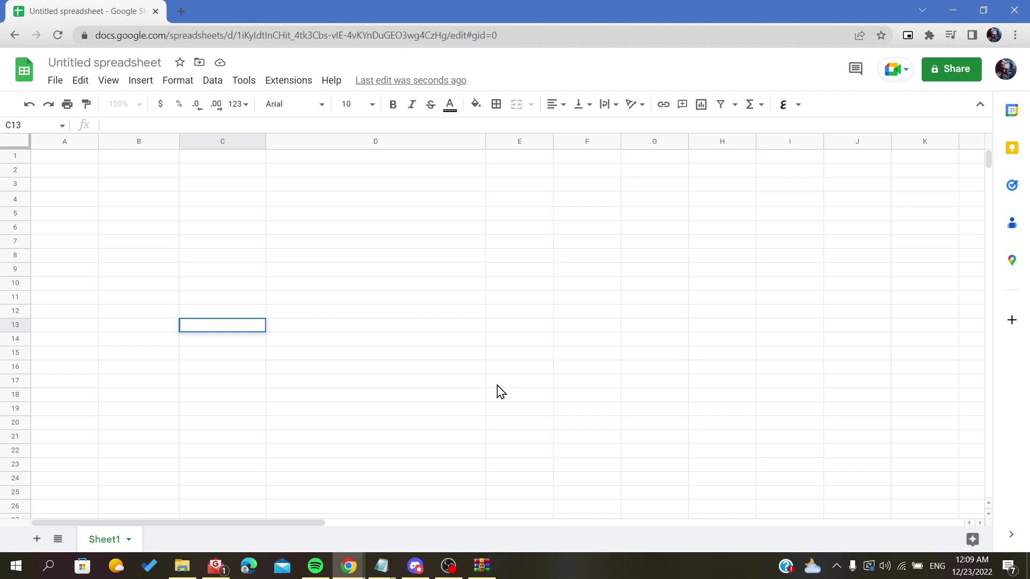
Commit the 2*2*2*2 label in C13 and enter =2*2*2*2 in D13 so it shows 16.
{"action": "left_click_drag", "start_coordinate": [233, 327], "coordinate": [163, 333]}
{"action": "left_click", "coordinate": [227, 333]}
{"action": "left_click", "coordinate": [294, 332]}
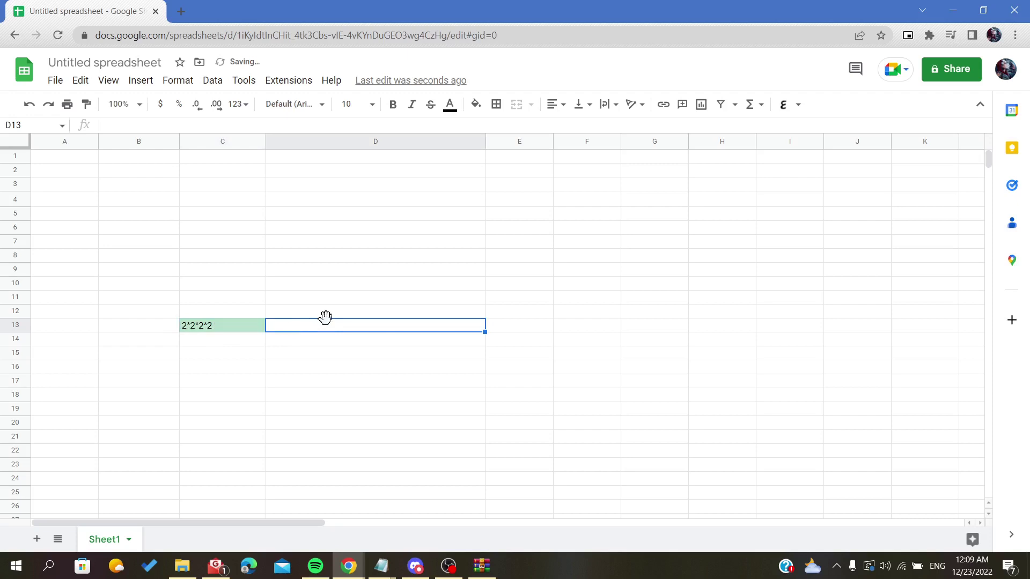
{"action": "type", "text": "="}
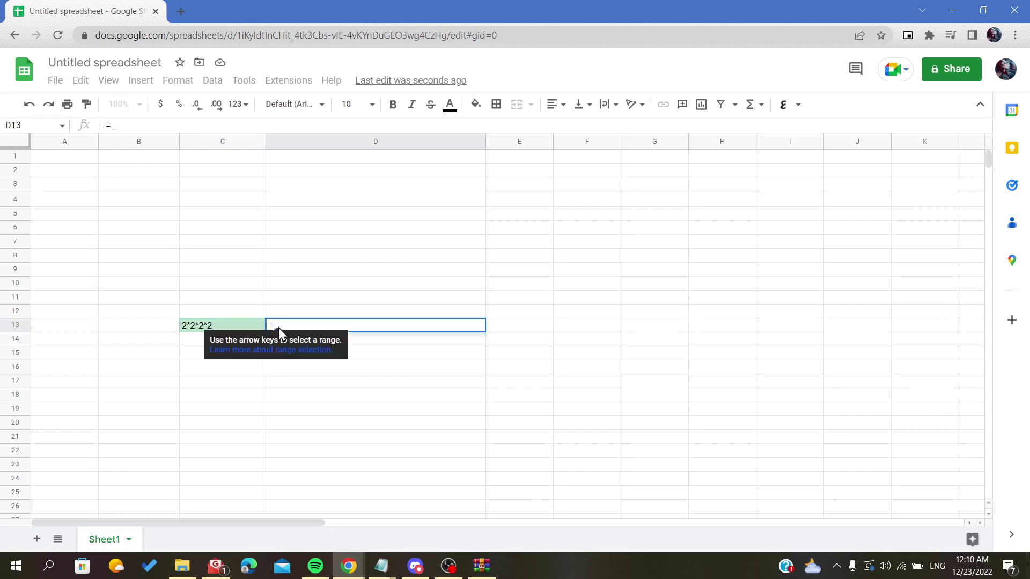
{"action": "type", "text": "2*2*2*"}
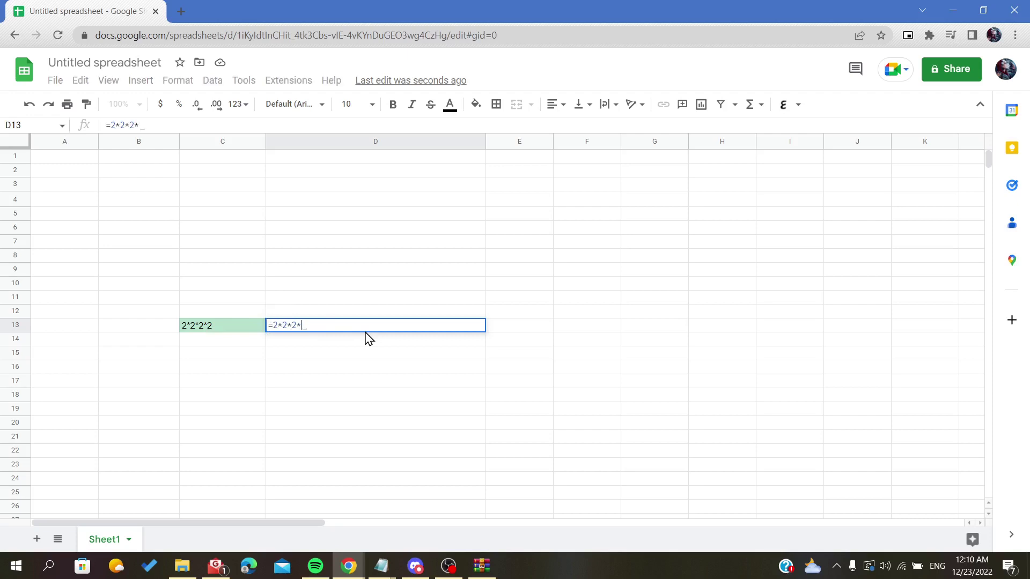
{"action": "type", "text": "2"}
{"action": "key", "text": "Return"}
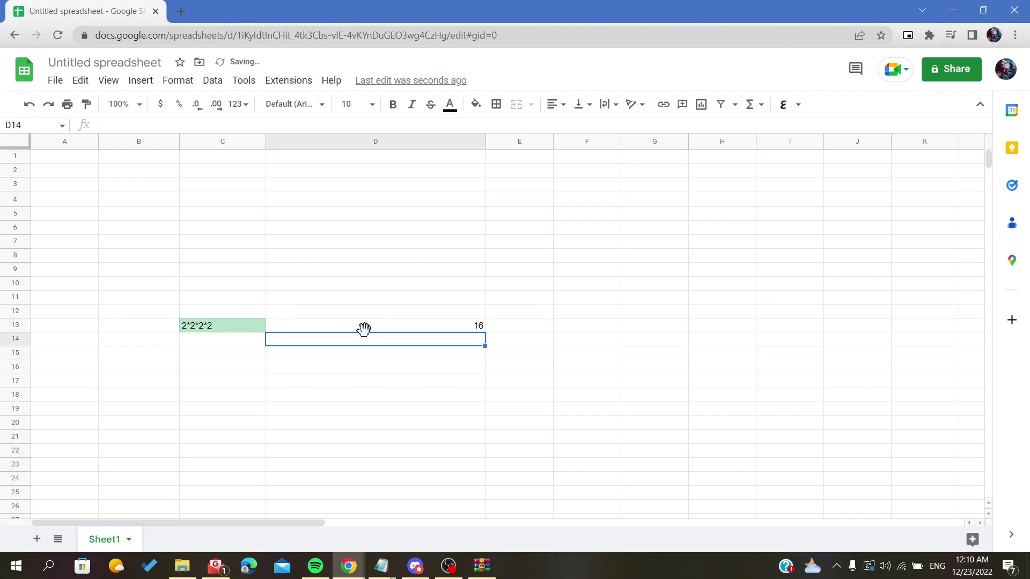
{"action": "left_click", "coordinate": [405, 327]}
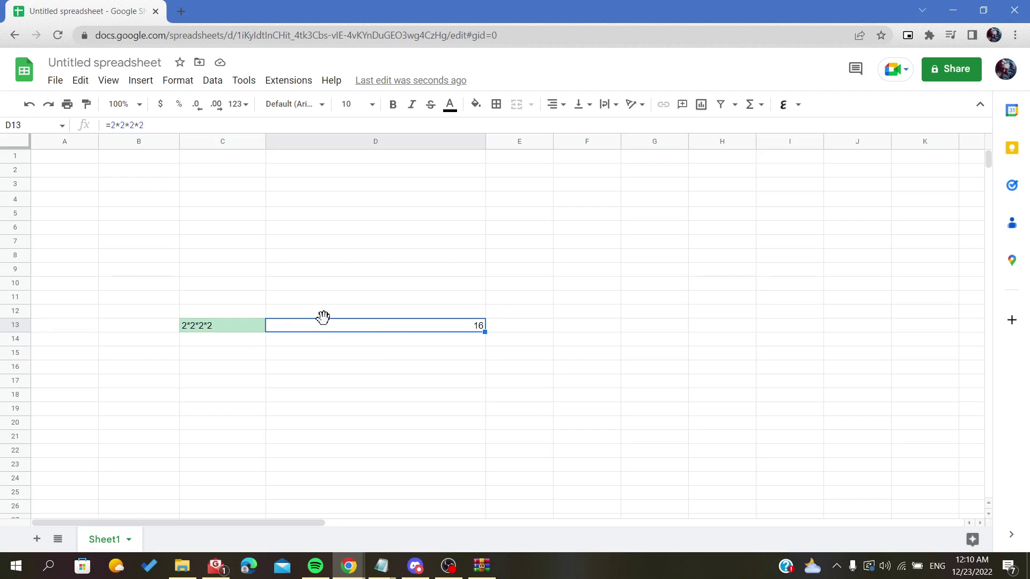
{"action": "left_click", "coordinate": [223, 338]}
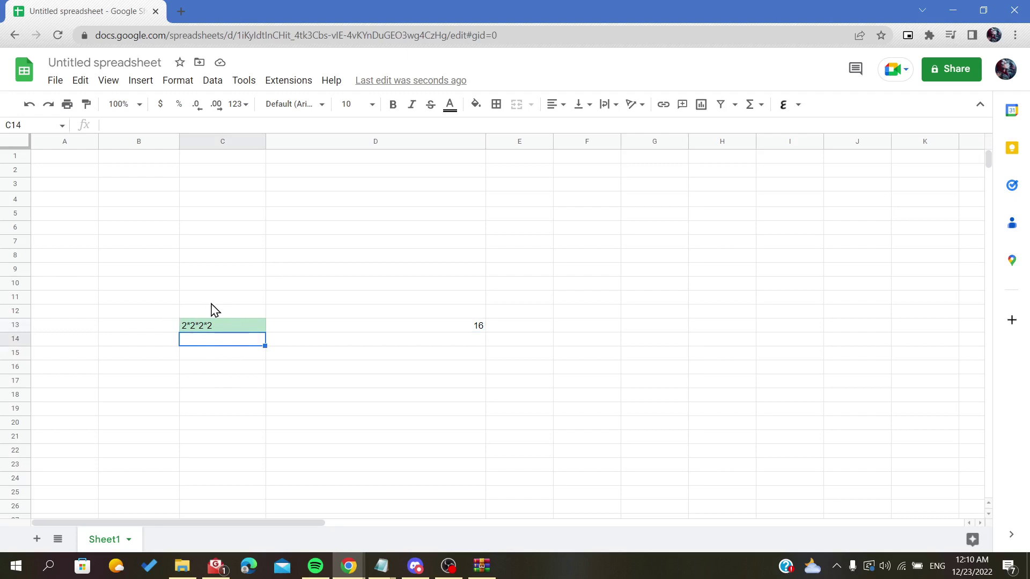
Type the label 2^4 into cell C14 below 2*2*2*2.
{"action": "double_click", "coordinate": [199, 347]}
{"action": "left_click", "coordinate": [207, 329]}
{"action": "left_click", "coordinate": [203, 345]}
{"action": "type", "text": "2"}
{"action": "double_click", "coordinate": [183, 340]}
{"action": "key", "text": "Escape"}
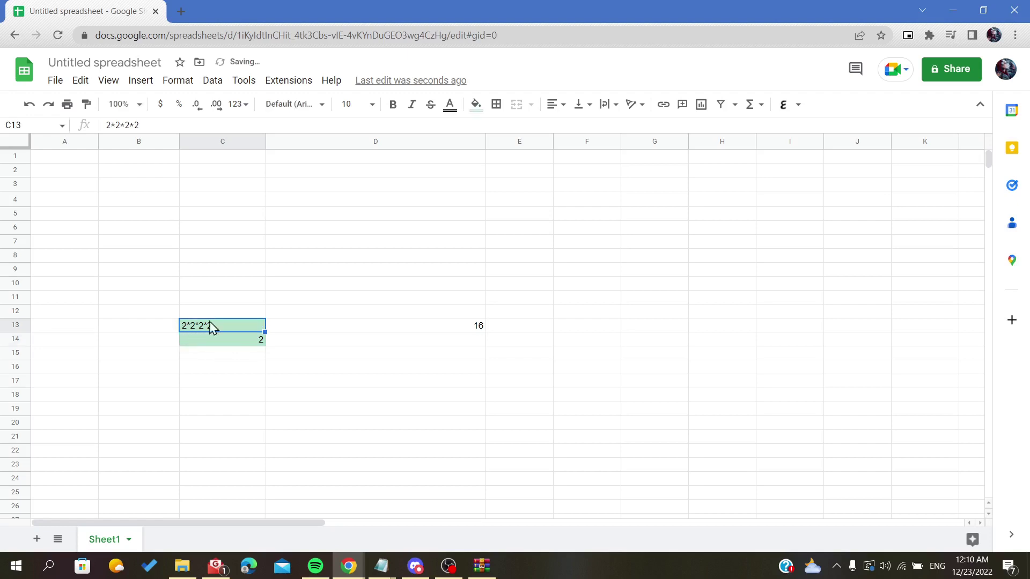
{"action": "double_click", "coordinate": [229, 342]}
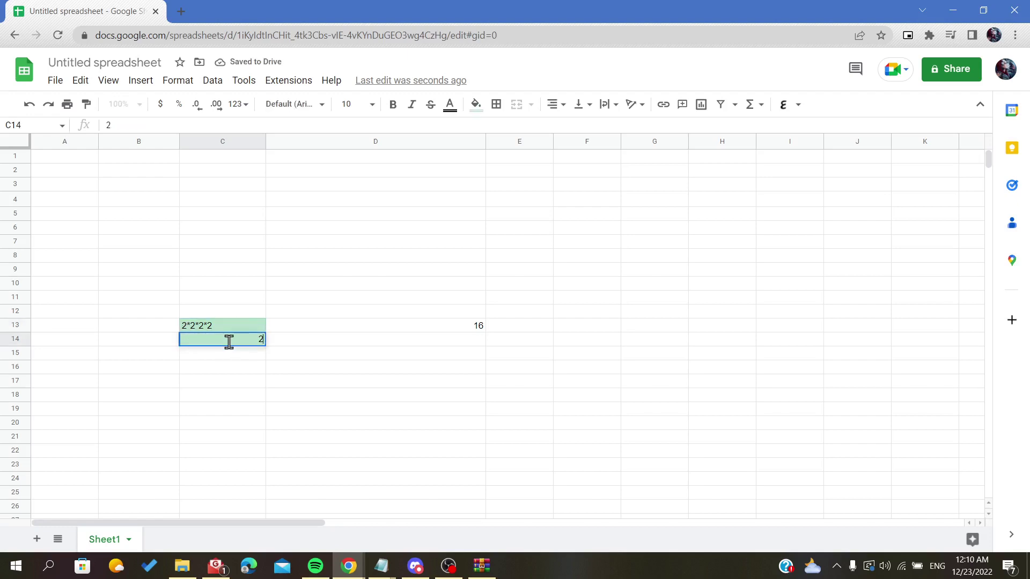
{"action": "type", "text": "^"}
{"action": "double_click", "coordinate": [260, 337]}
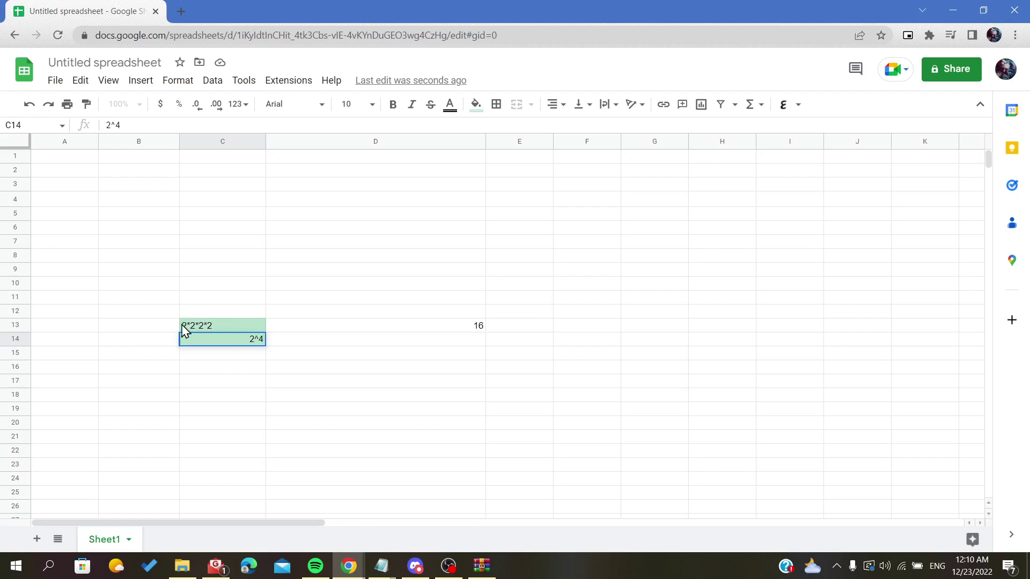
Enter =2^4 in D14 so it displays 16, matching D13's result.
{"action": "left_click", "coordinate": [338, 344]}
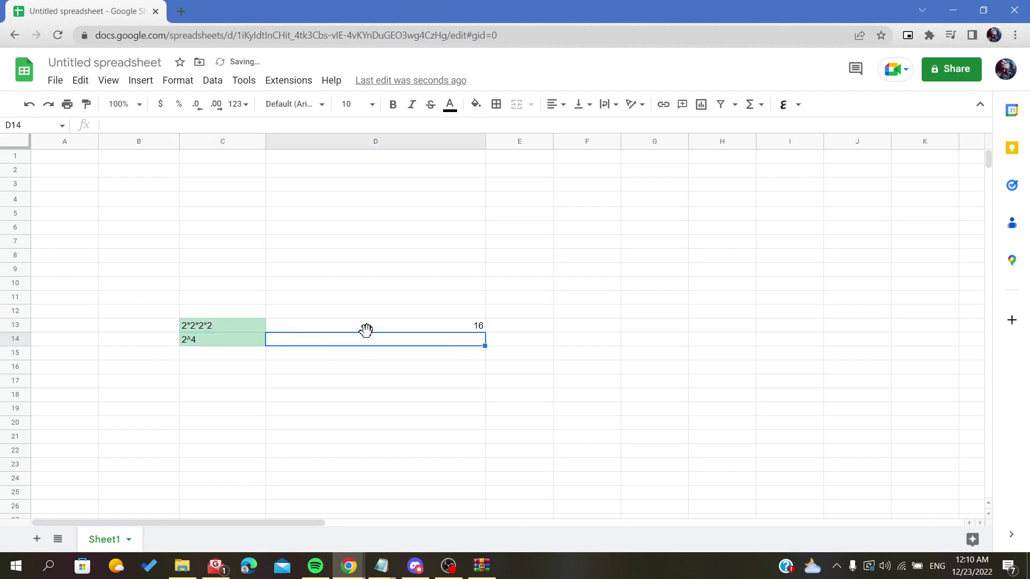
{"action": "type", "text": "="}
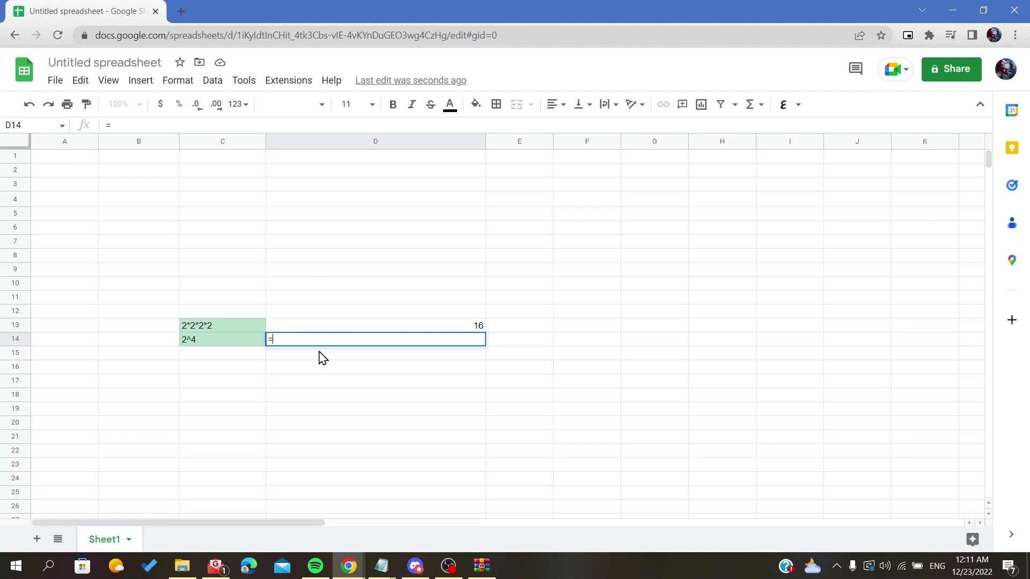
{"action": "type", "text": "2^"}
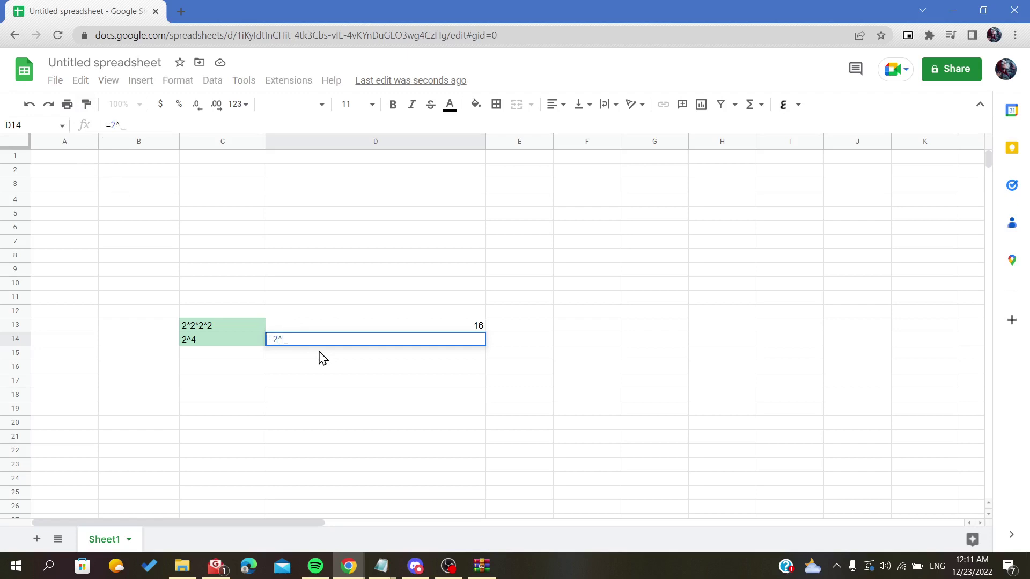
{"action": "type", "text": "4"}
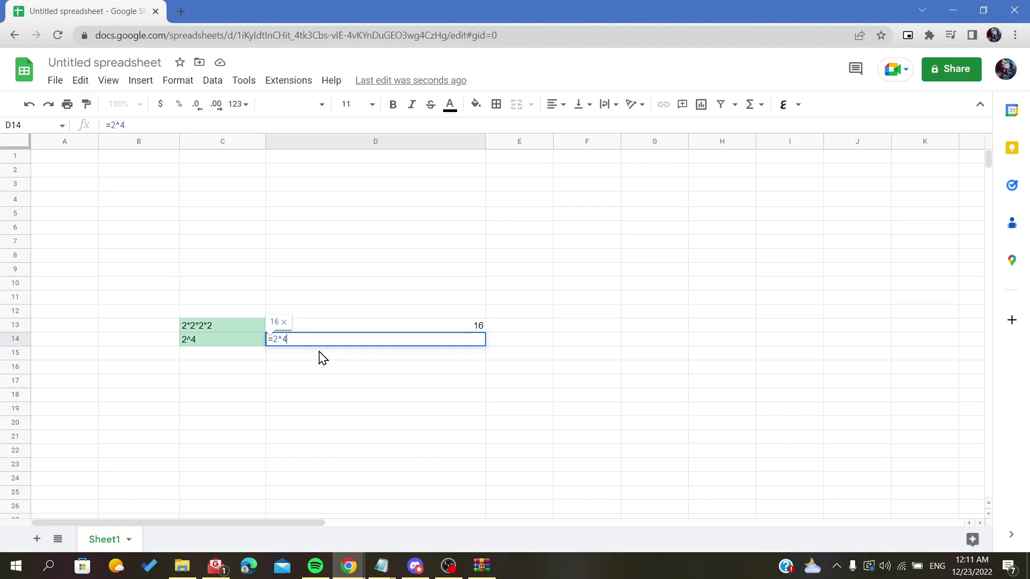
{"action": "key", "text": "Return"}
{"action": "left_click", "coordinate": [449, 328]}
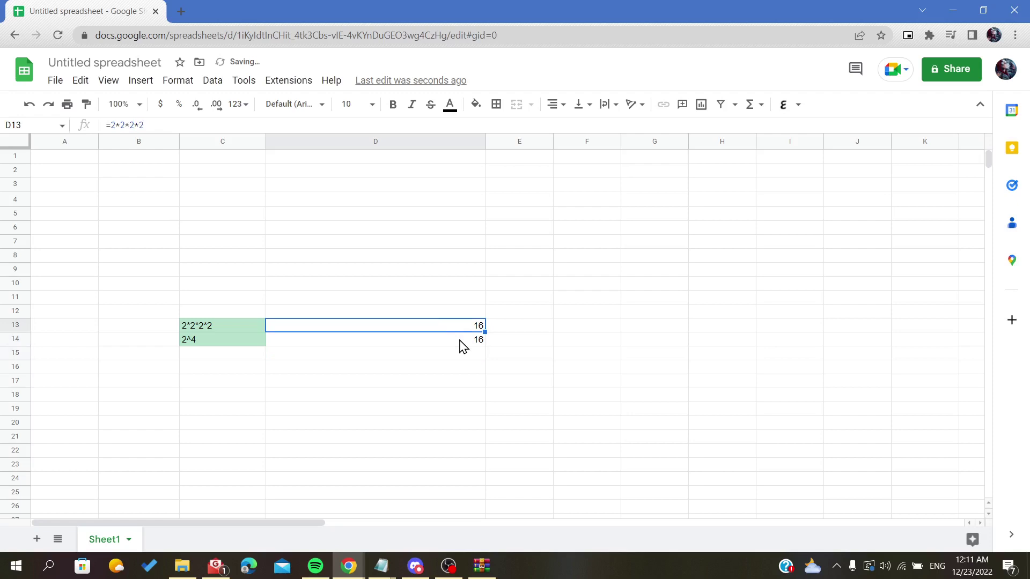
{"action": "left_click", "coordinate": [461, 342]}
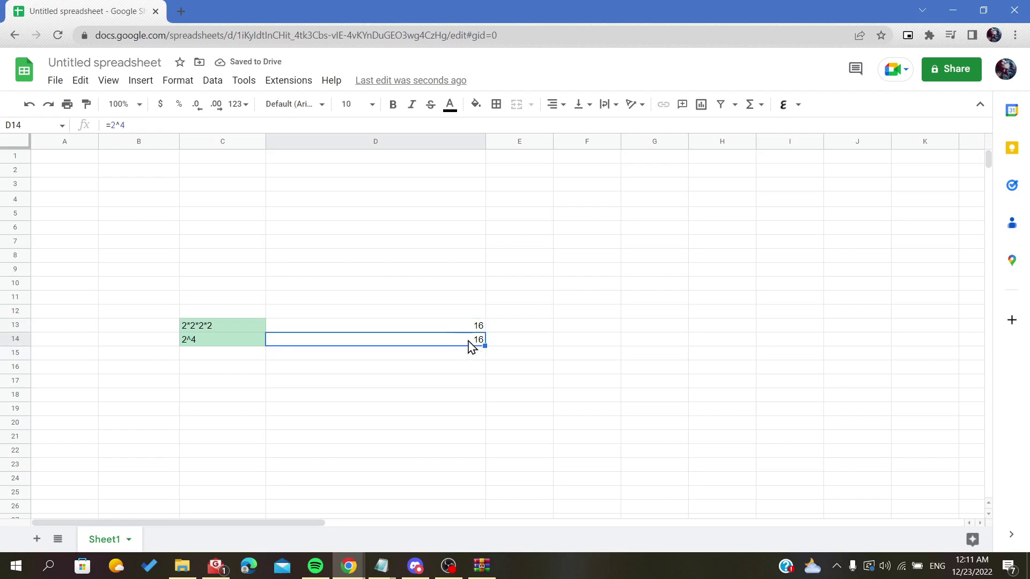
{"action": "left_click", "coordinate": [201, 355]}
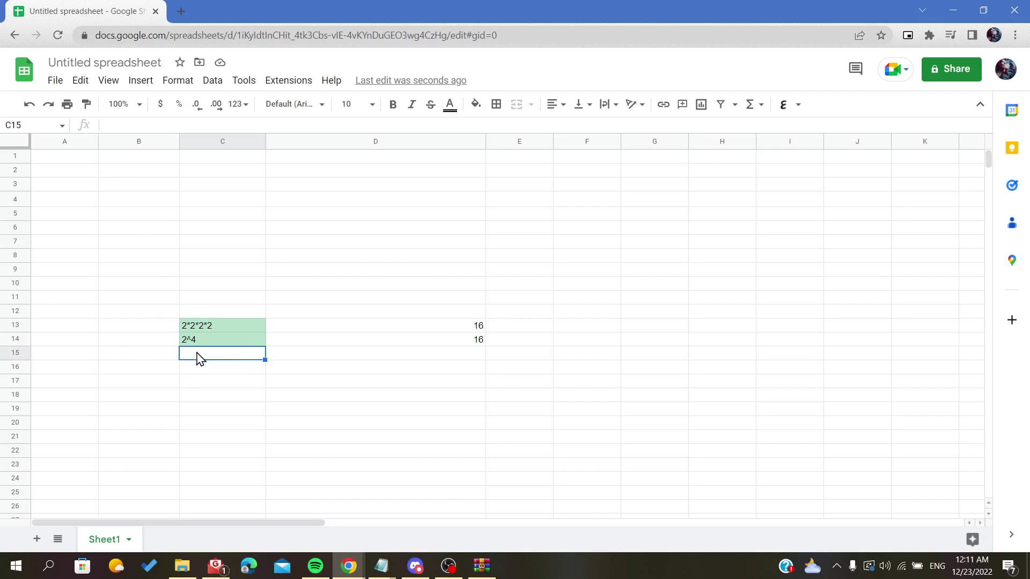
Type the label power(2,4) into cell C15 and commit it.
{"action": "type", "text": "power(2,"}
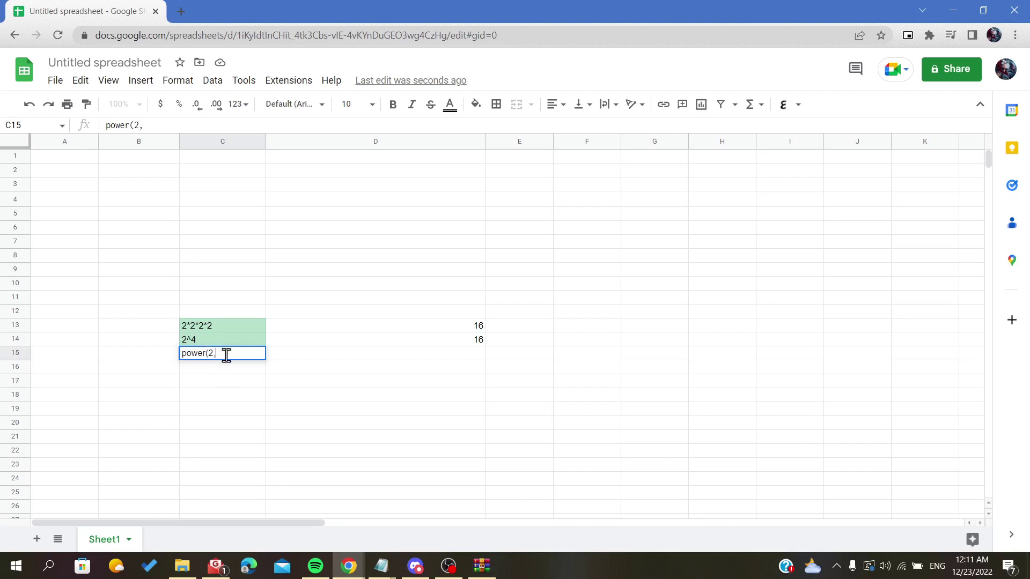
{"action": "left_click_drag", "start_coordinate": [214, 354], "coordinate": [222, 353]}
{"action": "left_click", "coordinate": [196, 340]}
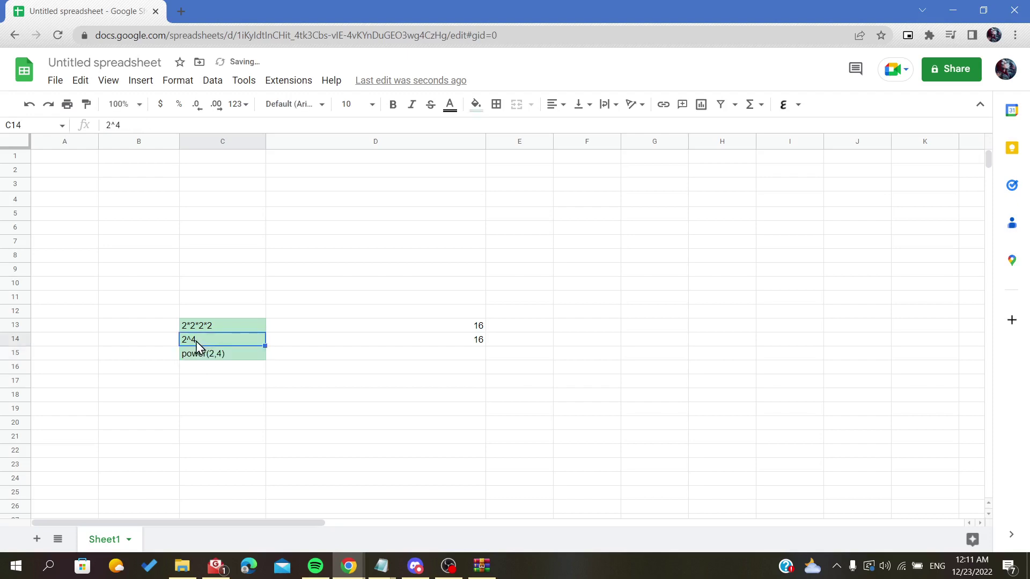
{"action": "left_click", "coordinate": [324, 353]}
Enter =POWER(2,4) in D15 via the autocomplete suggestion so it shows 16.
{"action": "type", "text": "="}
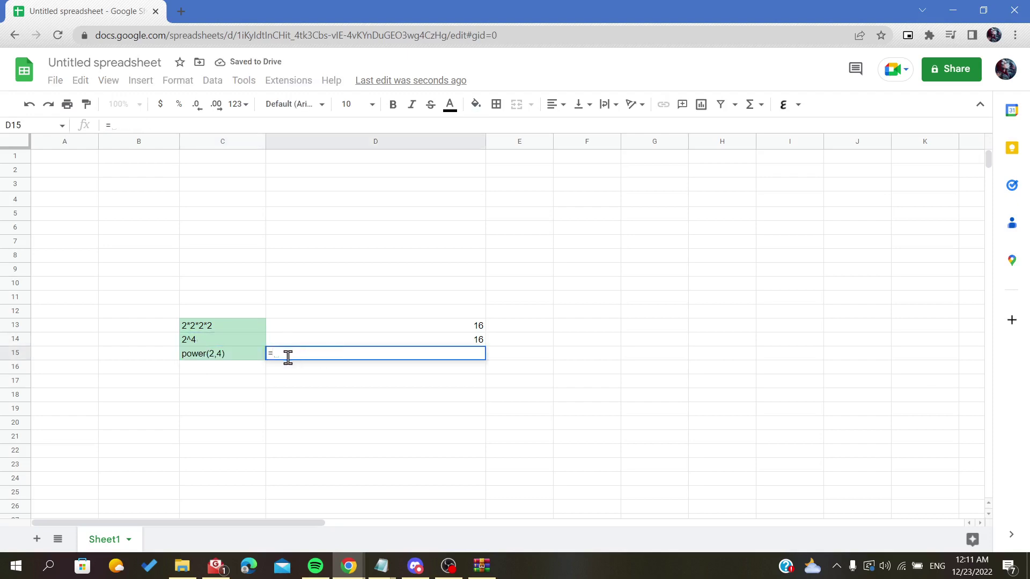
{"action": "double_click", "coordinate": [269, 353]}
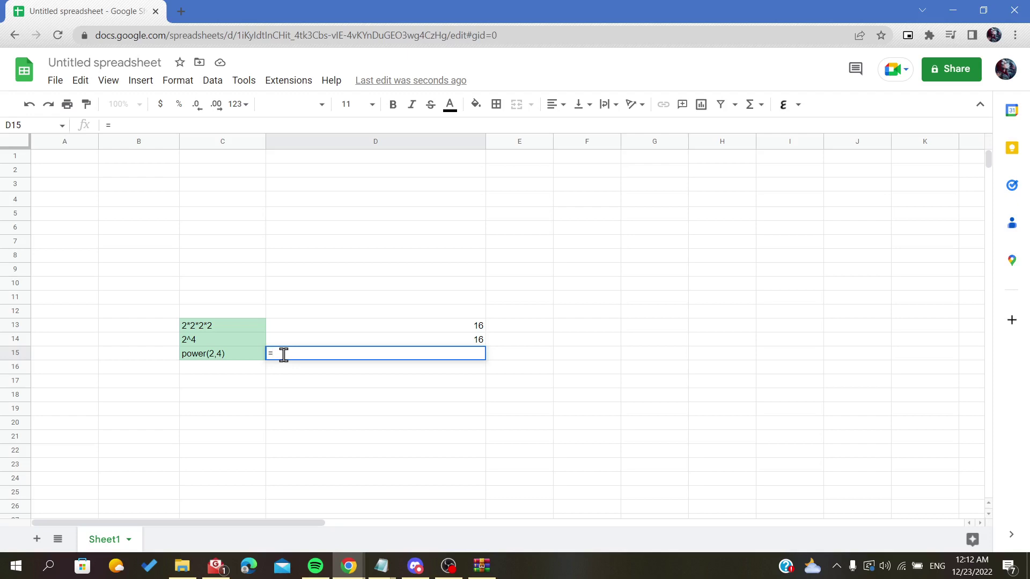
{"action": "type", "text": "powe"}
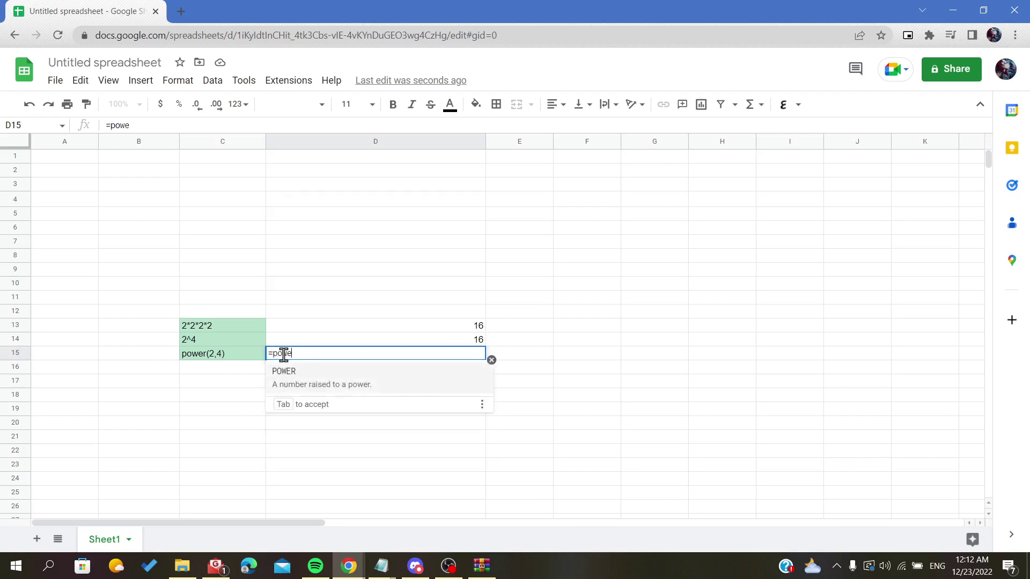
{"action": "key", "text": "Tab"}
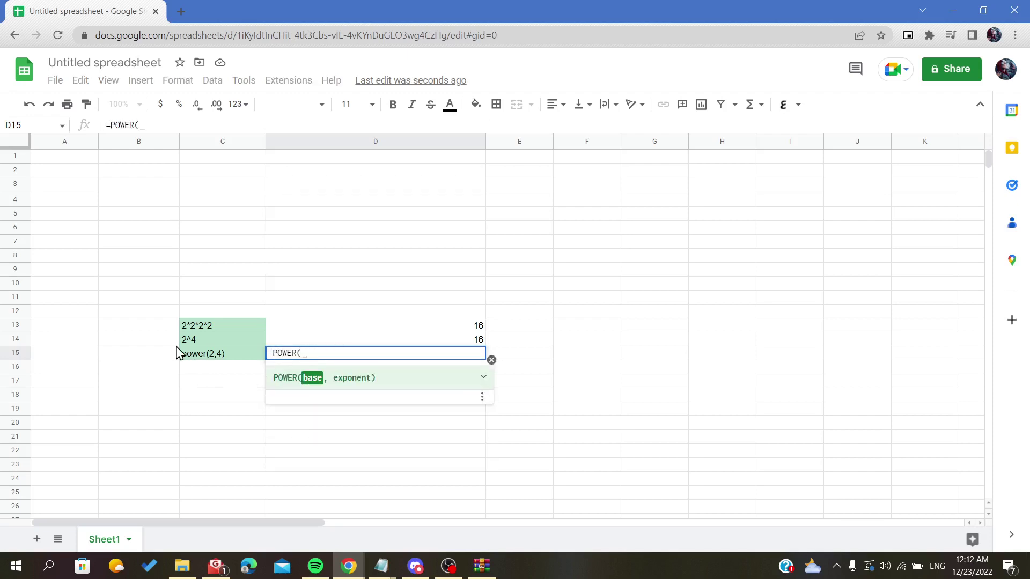
{"action": "type", "text": "2"}
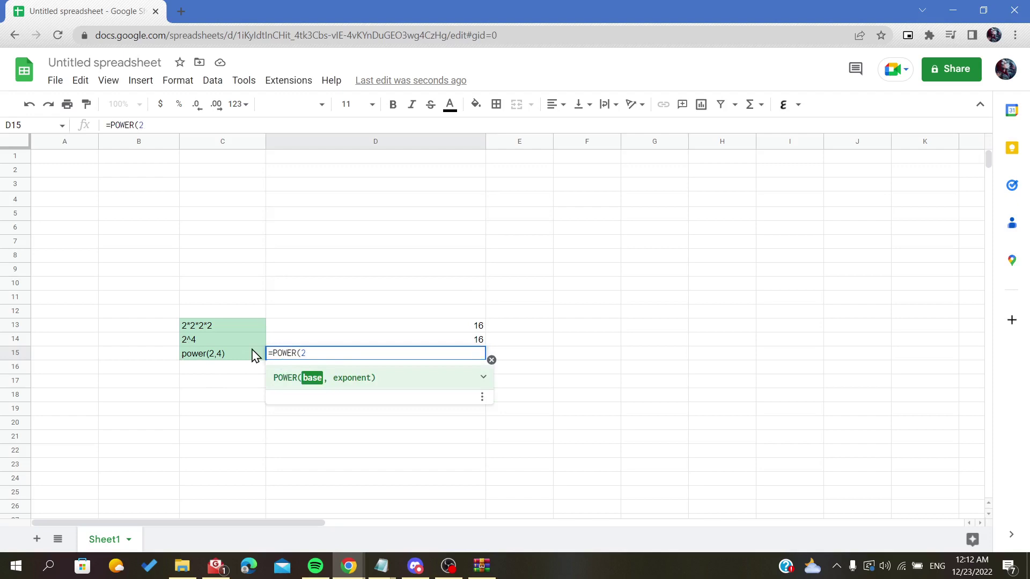
{"action": "type", "text": ","}
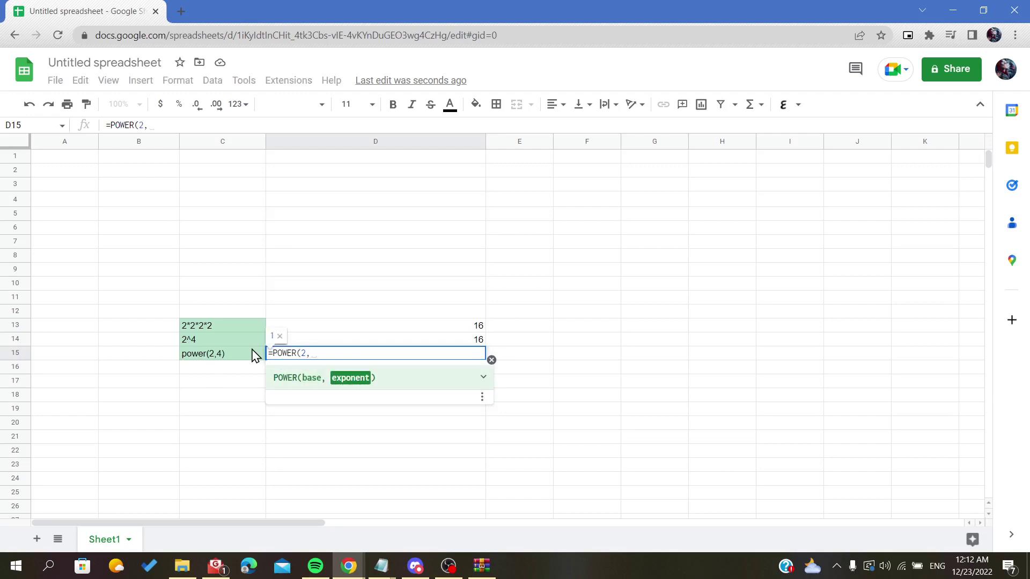
{"action": "type", "text": "4)"}
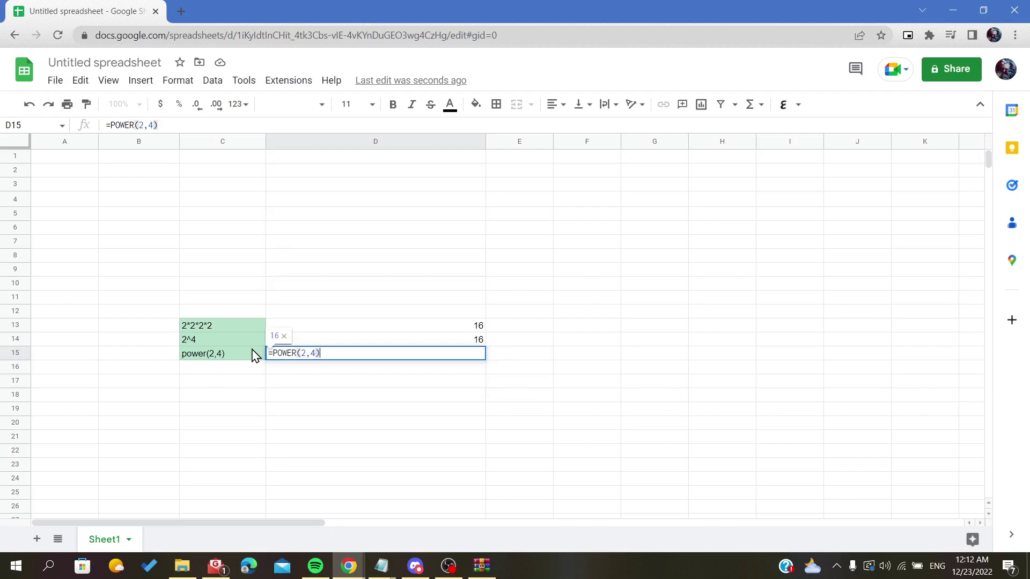
{"action": "left_click_drag", "start_coordinate": [321, 352], "coordinate": [300, 359]}
{"action": "left_click", "coordinate": [334, 354]}
{"action": "key", "text": "Return"}
{"action": "left_click_drag", "start_coordinate": [366, 314], "coordinate": [372, 357]}
{"action": "left_click", "coordinate": [370, 355]}
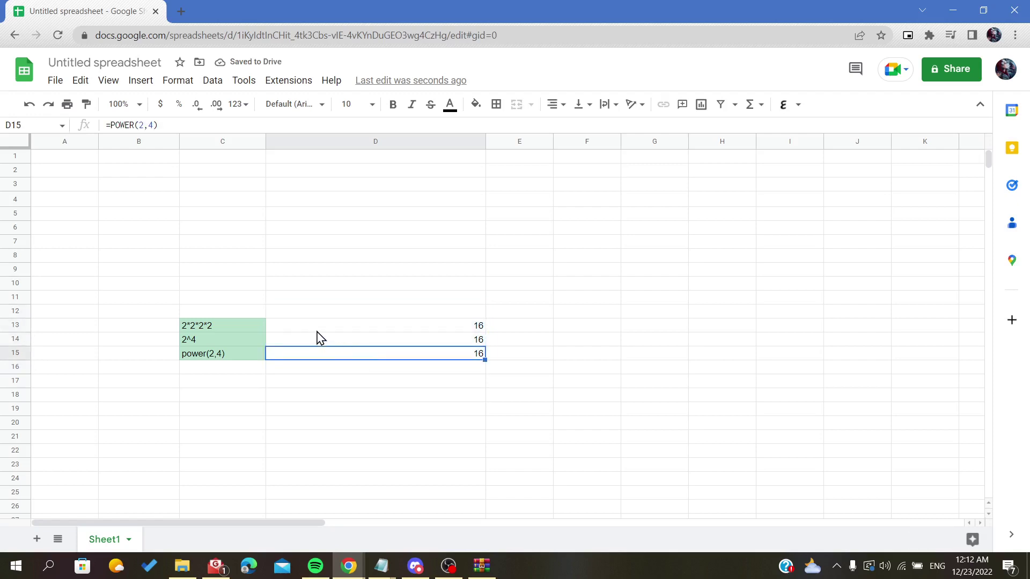
{"action": "left_click_drag", "start_coordinate": [317, 330], "coordinate": [330, 354]}
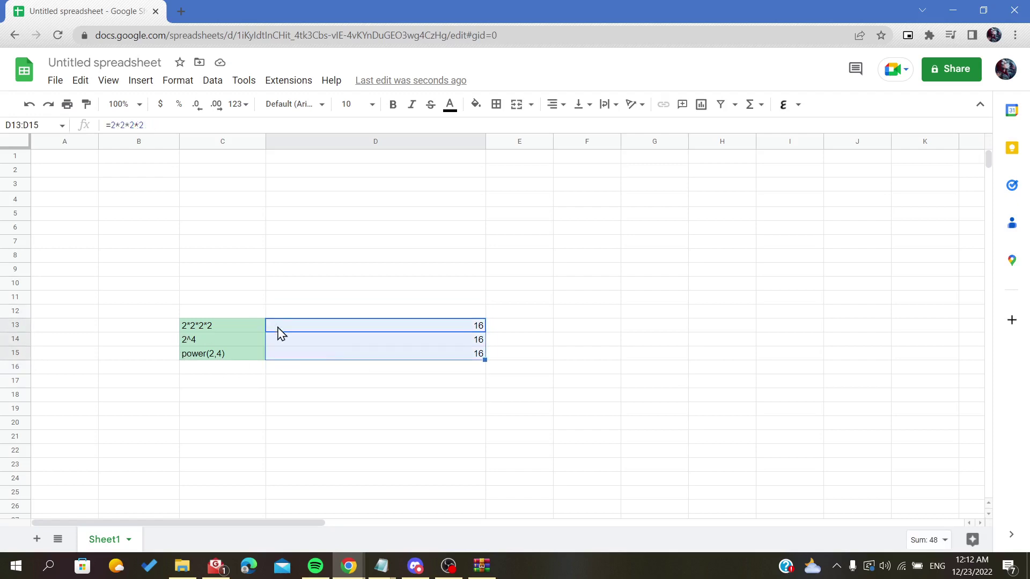
{"action": "left_click", "coordinate": [309, 257]}
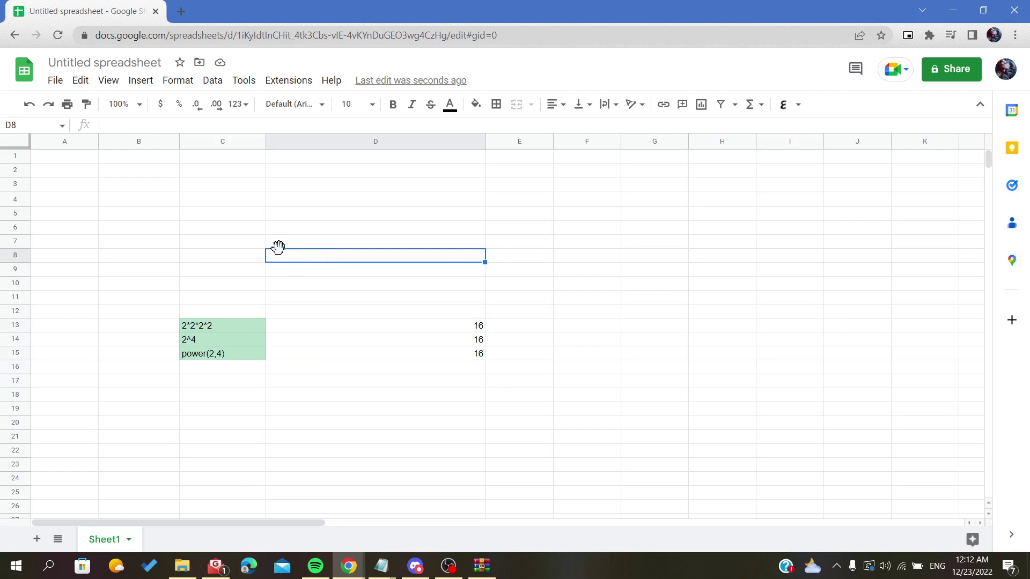